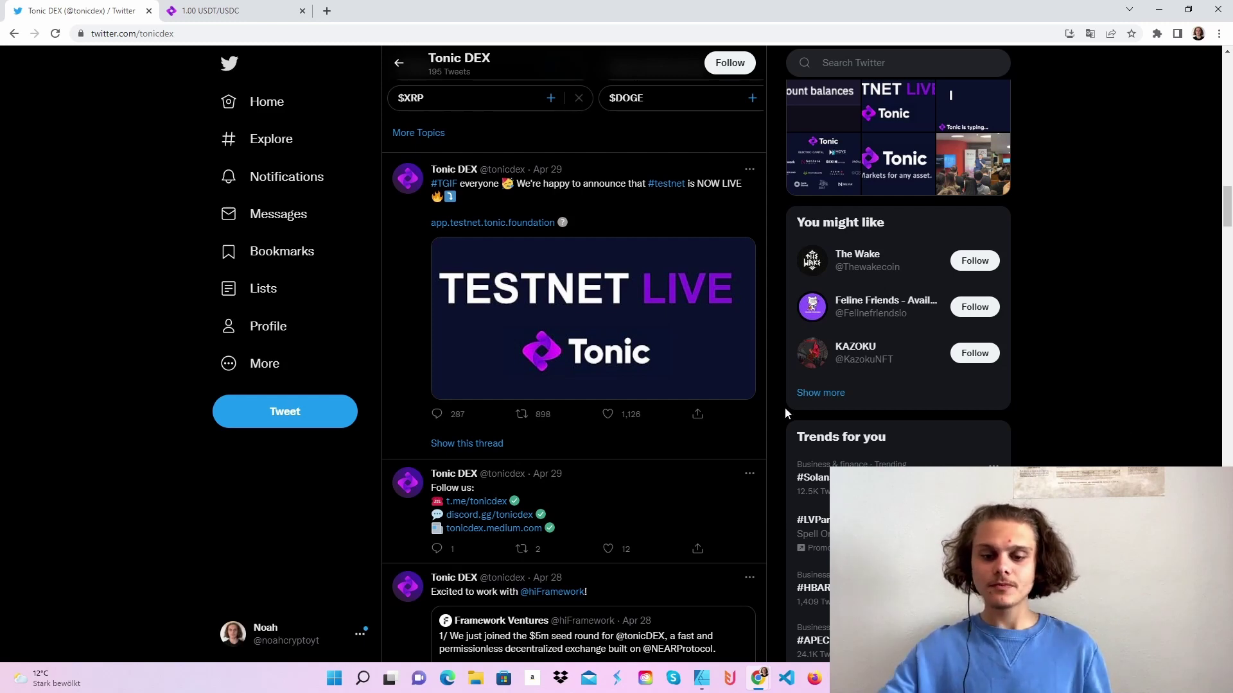
{"action": "scroll", "coordinate": [578, 357], "scroll_direction": "up", "scroll_amount": 10}
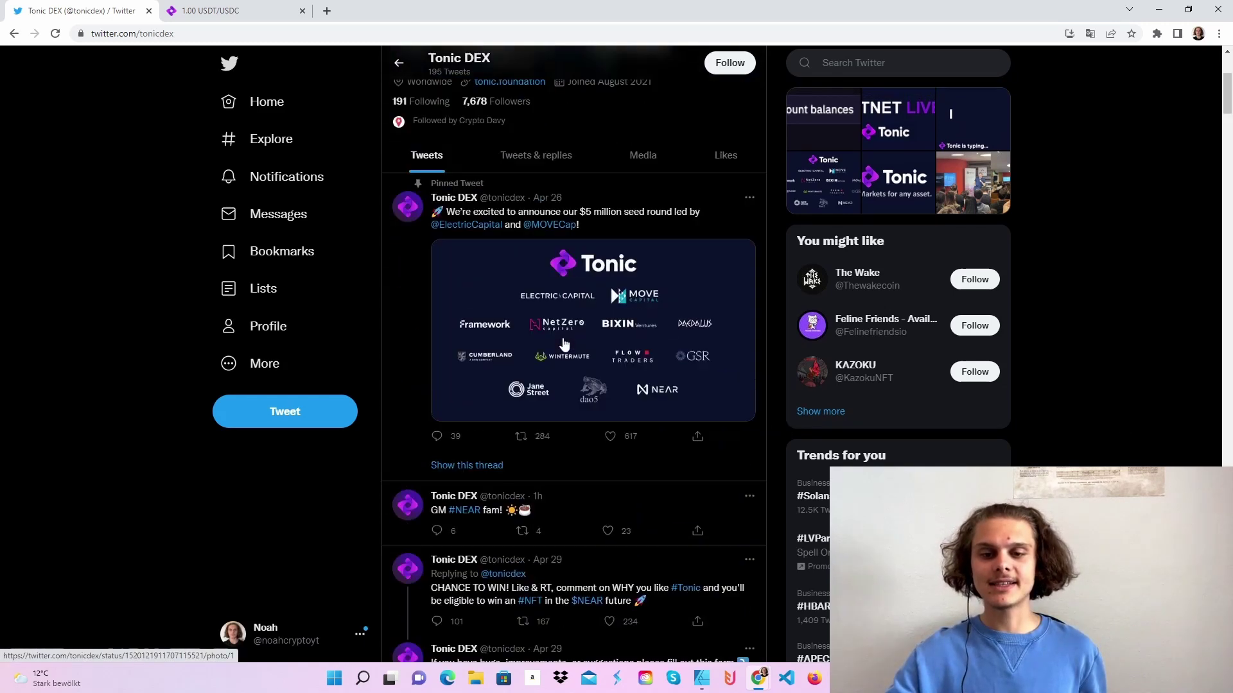
{"action": "scroll", "coordinate": [564, 343], "scroll_direction": "up", "scroll_amount": 5}
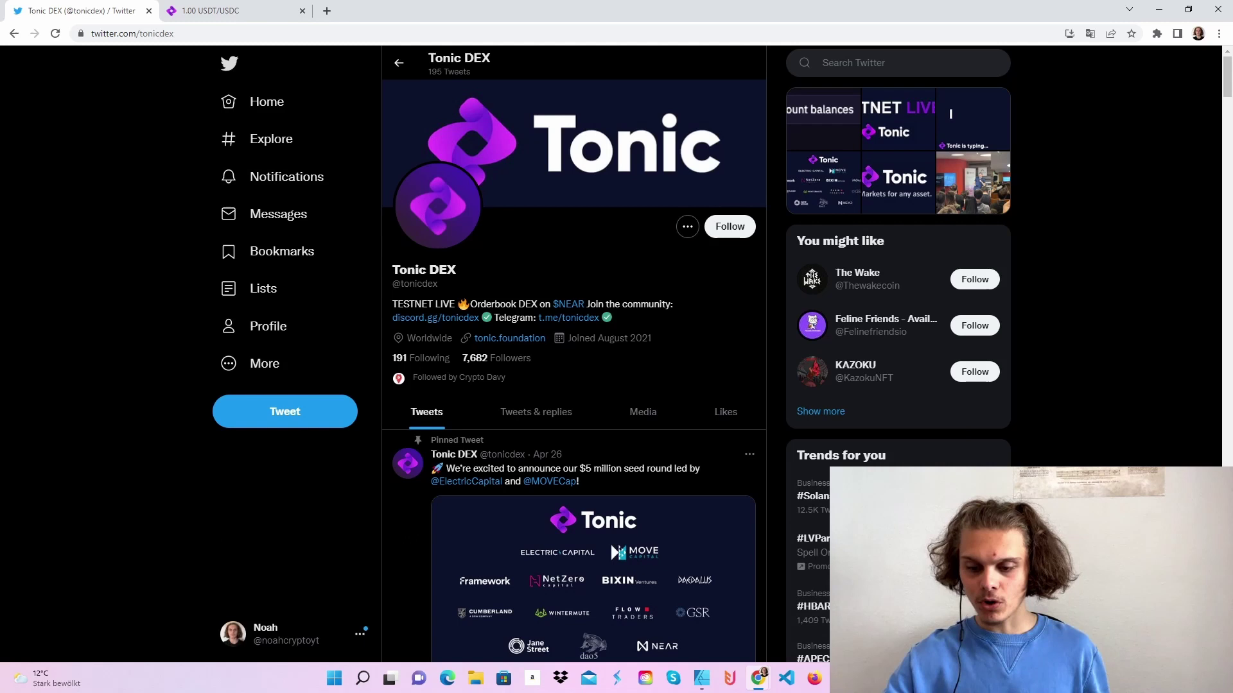
- Glance at Tonic's Discord and Twitter, then bring up the Tonic testnet USDT/USDC exchange tab
{"action": "key", "text": "alt+Tab"}
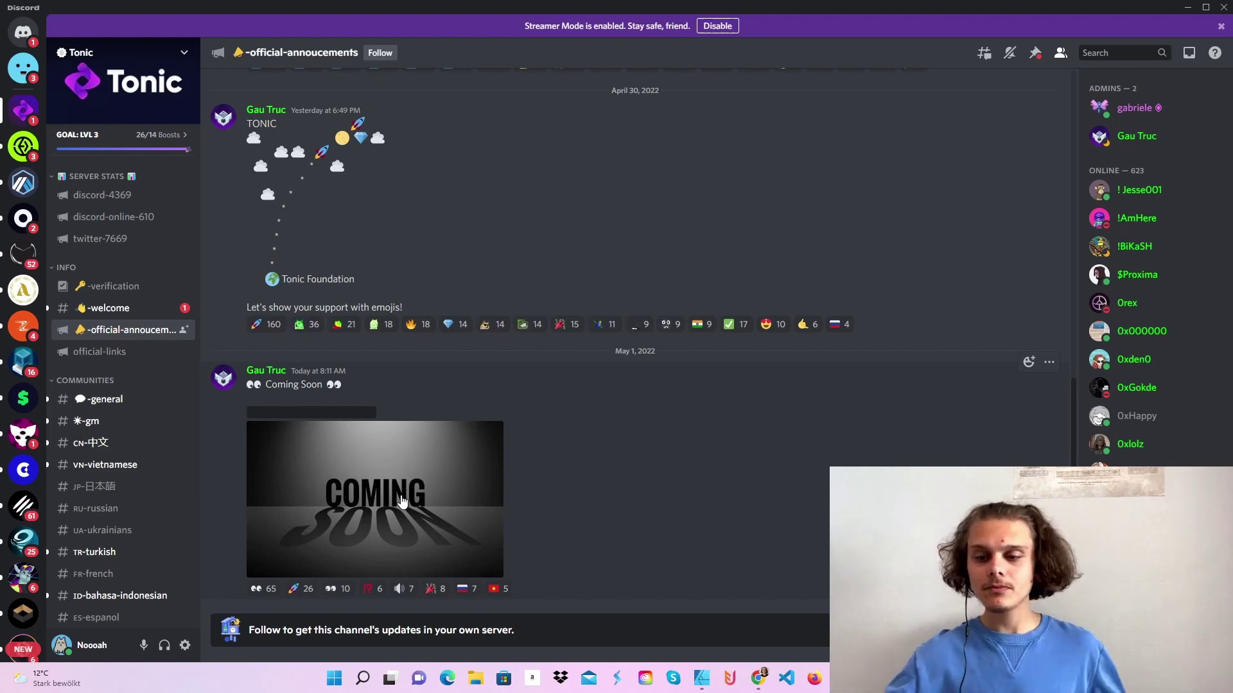
{"action": "mouse_move", "coordinate": [759, 678]}
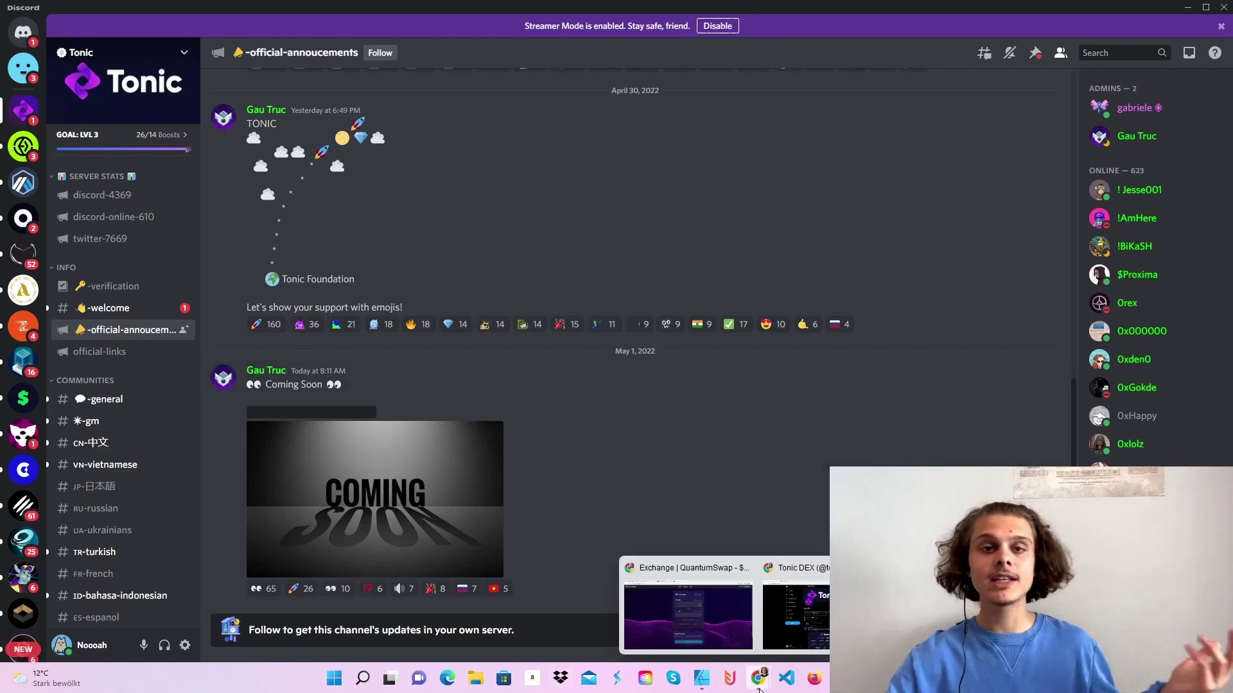
{"action": "left_click", "coordinate": [796, 616]}
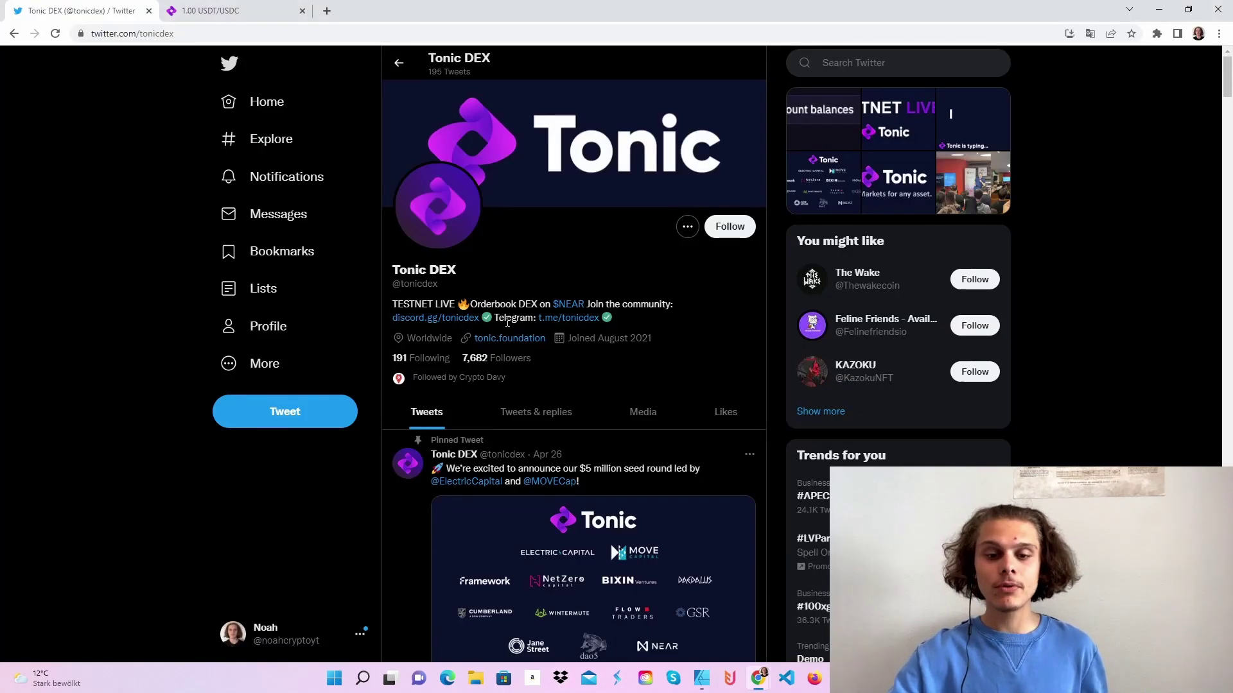
{"action": "left_click", "coordinate": [210, 10]}
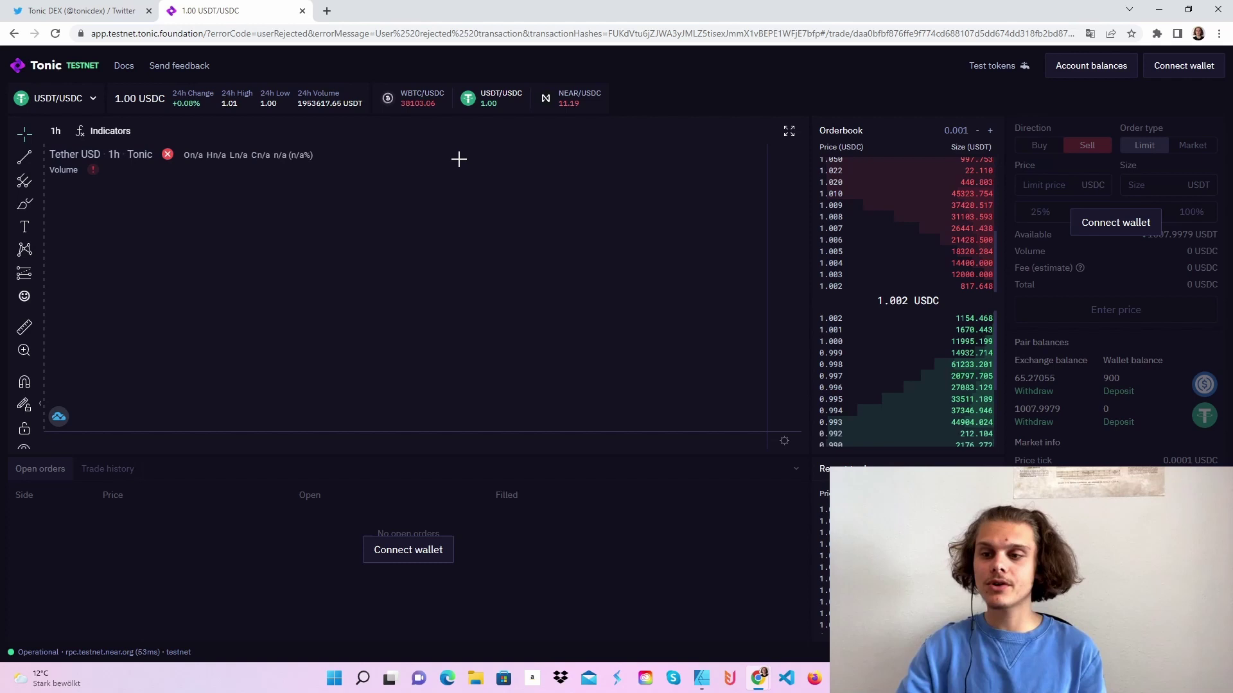
- Start connecting a wallet using Connect wallet on the Tonic exchange
{"action": "left_click", "coordinate": [1182, 65]}
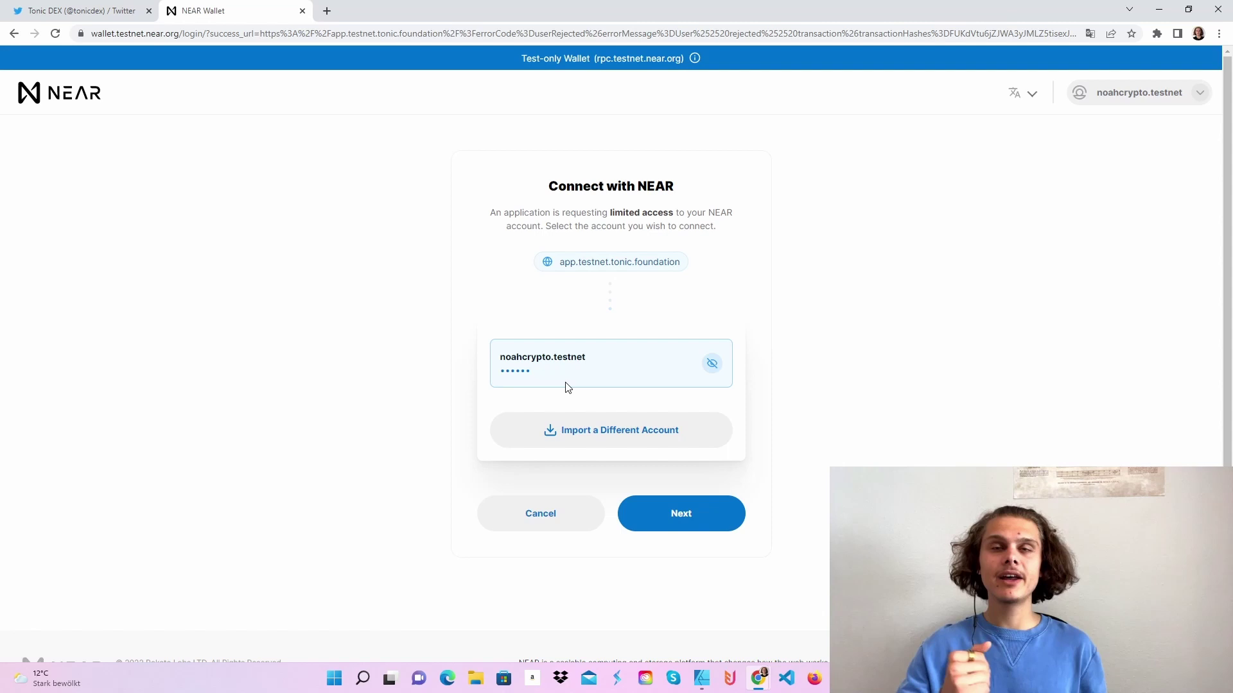
- Confirm the chosen NEAR testnet account and connect it to the Tonic app
{"action": "left_click", "coordinate": [665, 513]}
{"action": "left_click", "coordinate": [665, 623]}
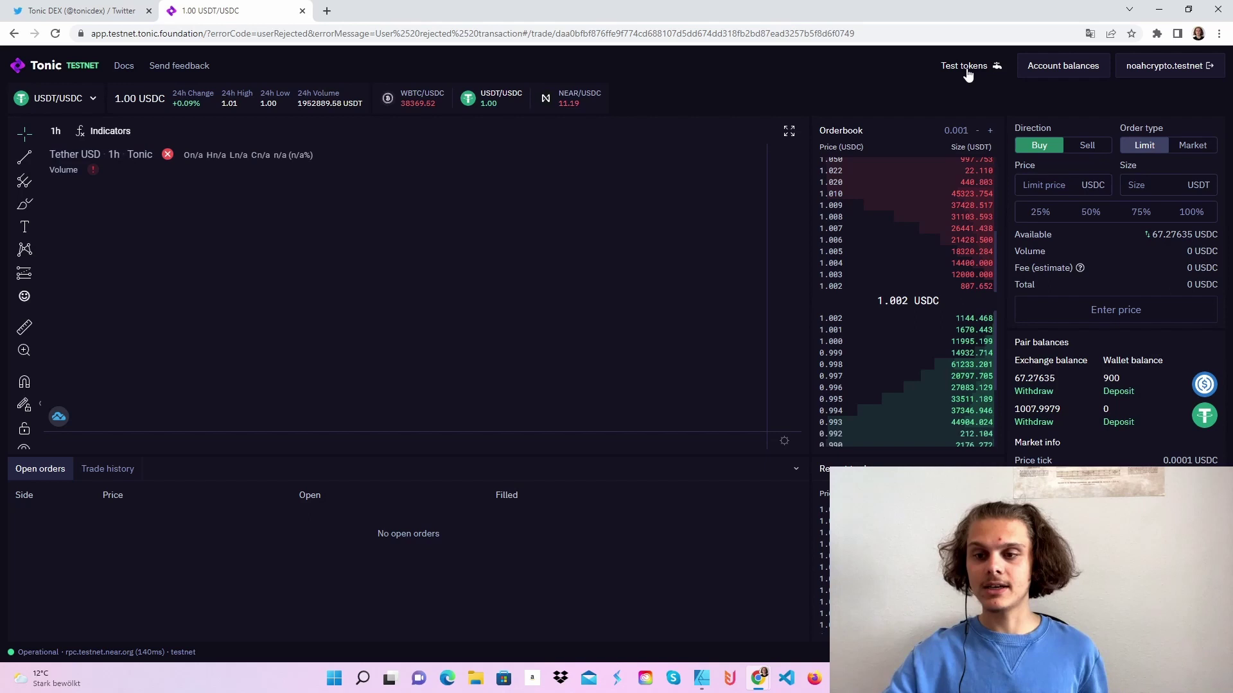
- Set the chart to 15m candles and confirm WBTC, USDC and USDT test tokens are already claimed
{"action": "left_click", "coordinate": [55, 130]}
{"action": "left_click", "coordinate": [68, 228]}
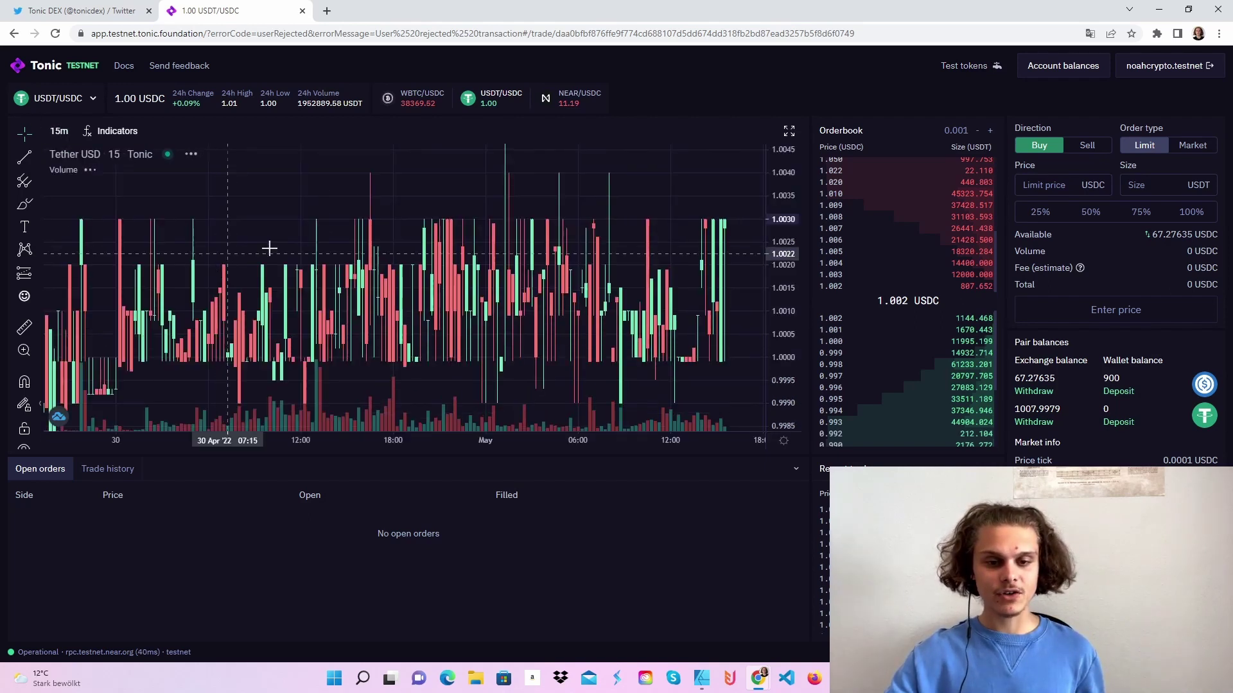
{"action": "scroll", "coordinate": [439, 364], "scroll_direction": "down", "scroll_amount": 3}
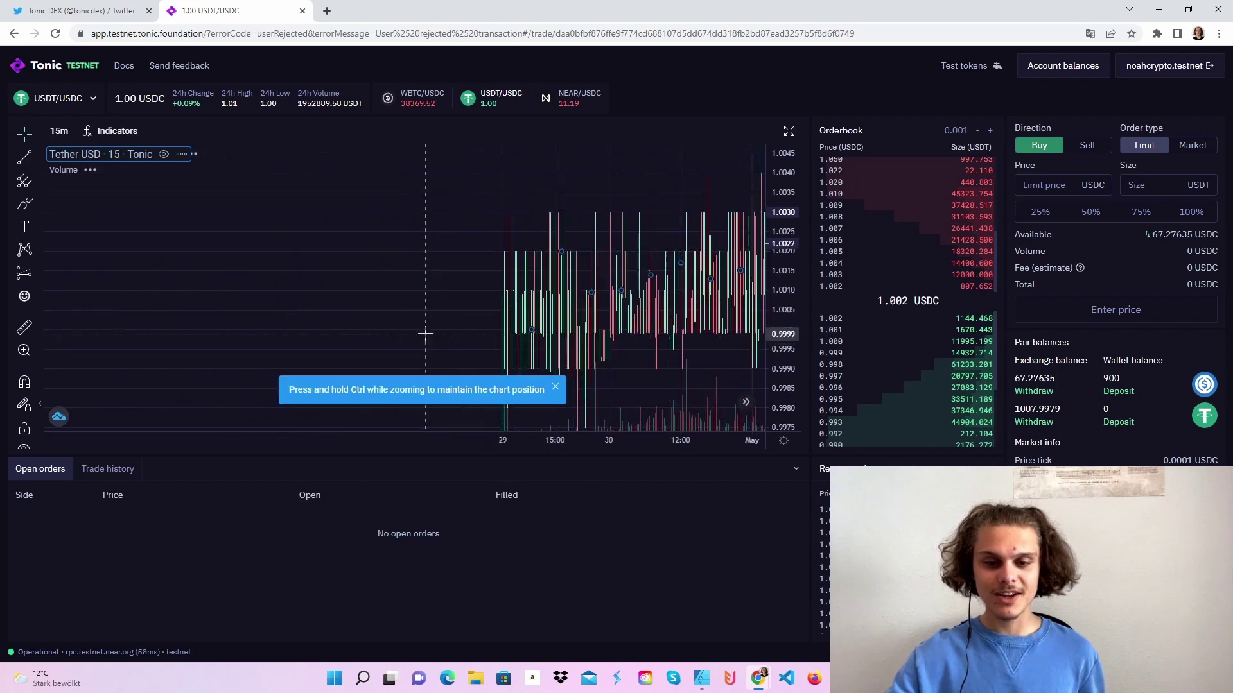
{"action": "left_click", "coordinate": [962, 70]}
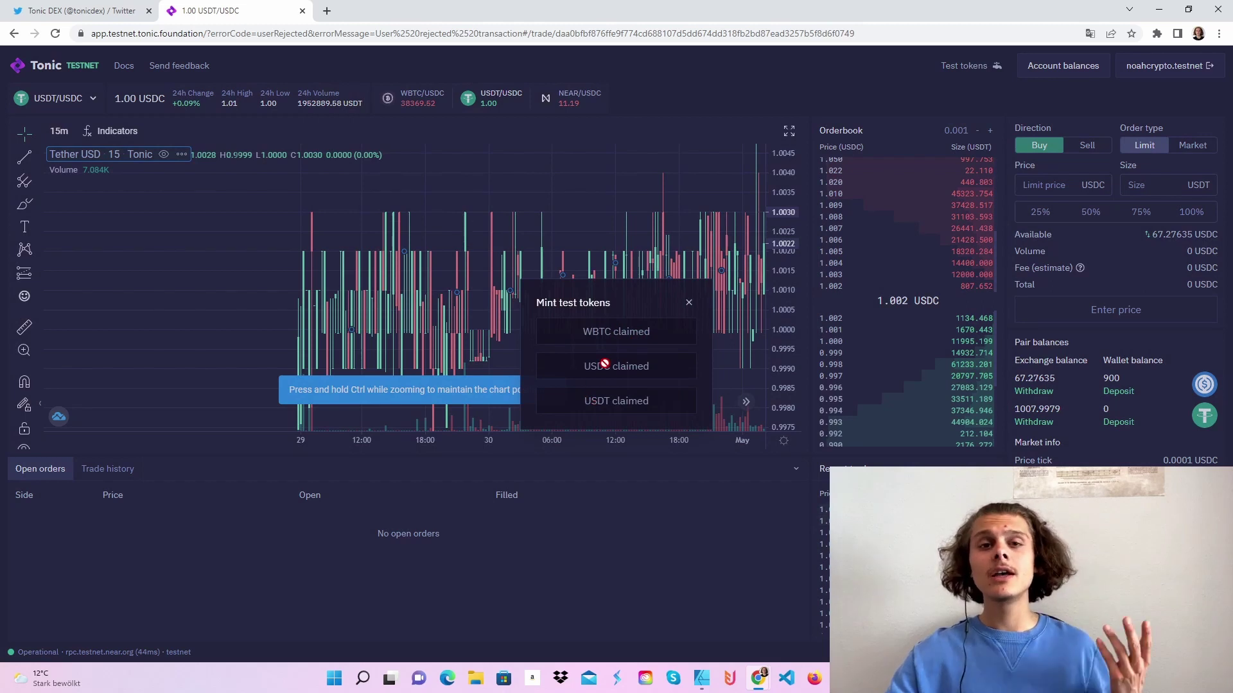
{"action": "left_click", "coordinate": [687, 304]}
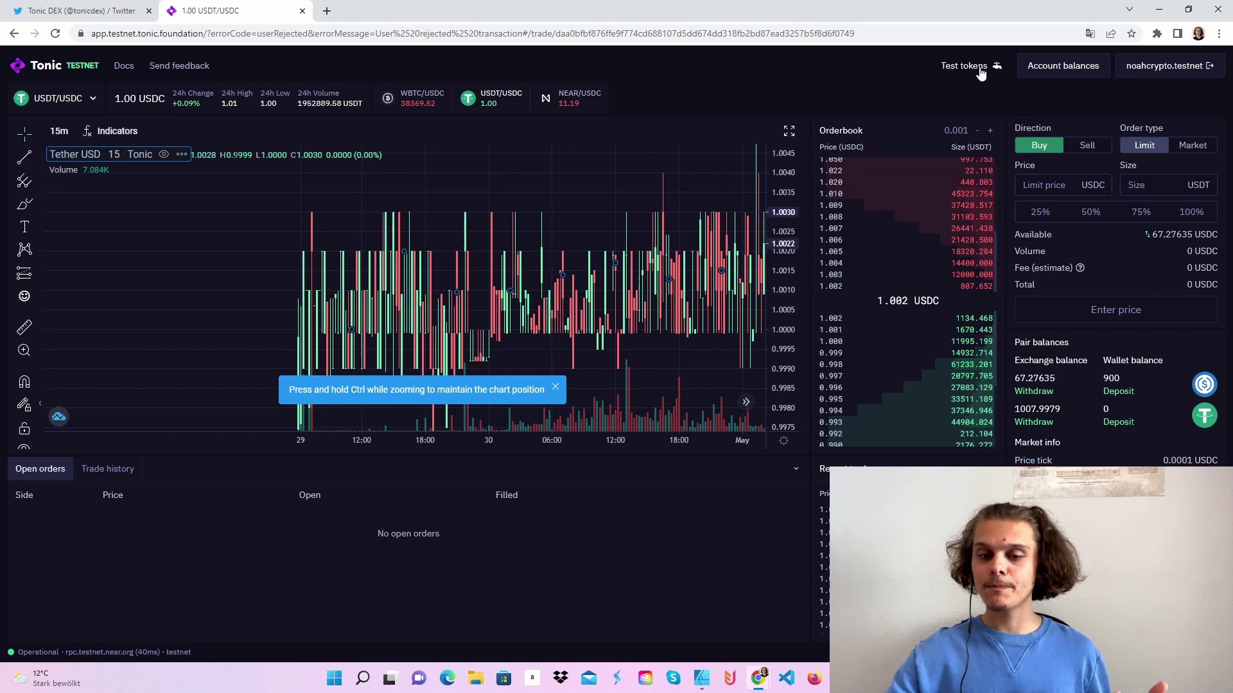
- Enter and confirm a 20 NEAR deposit from the NEAR row in Account balances
{"action": "left_click", "coordinate": [1062, 65]}
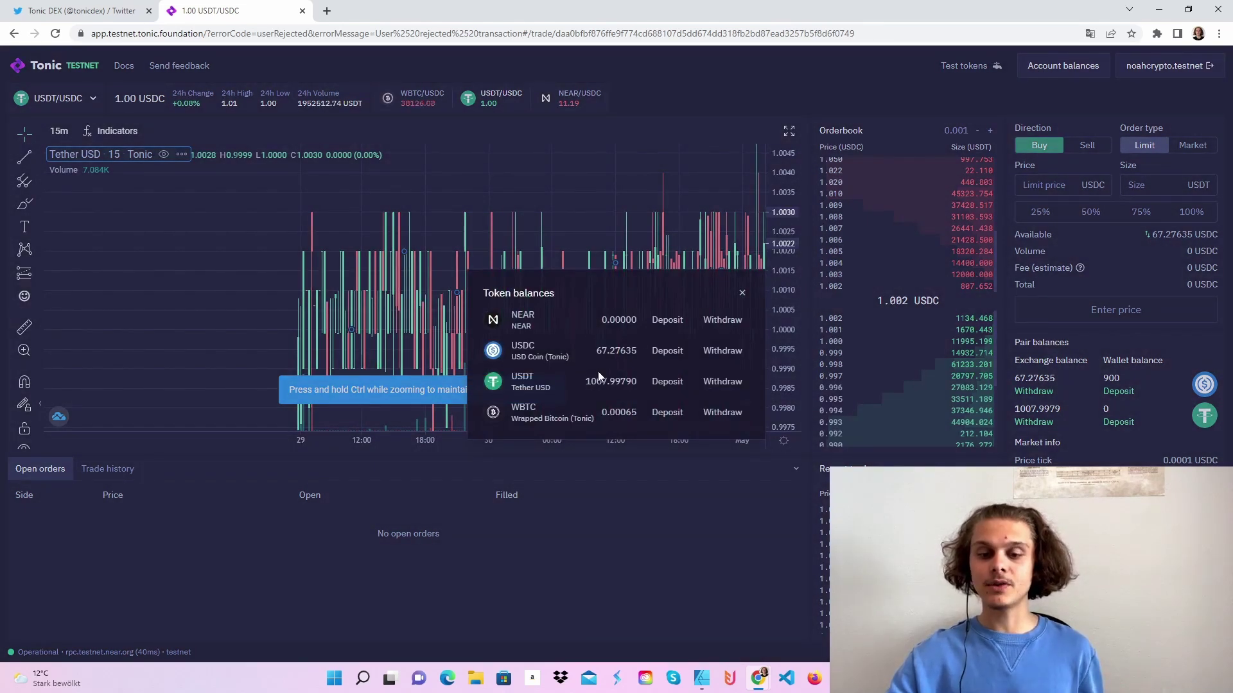
{"action": "left_click", "coordinate": [667, 320]}
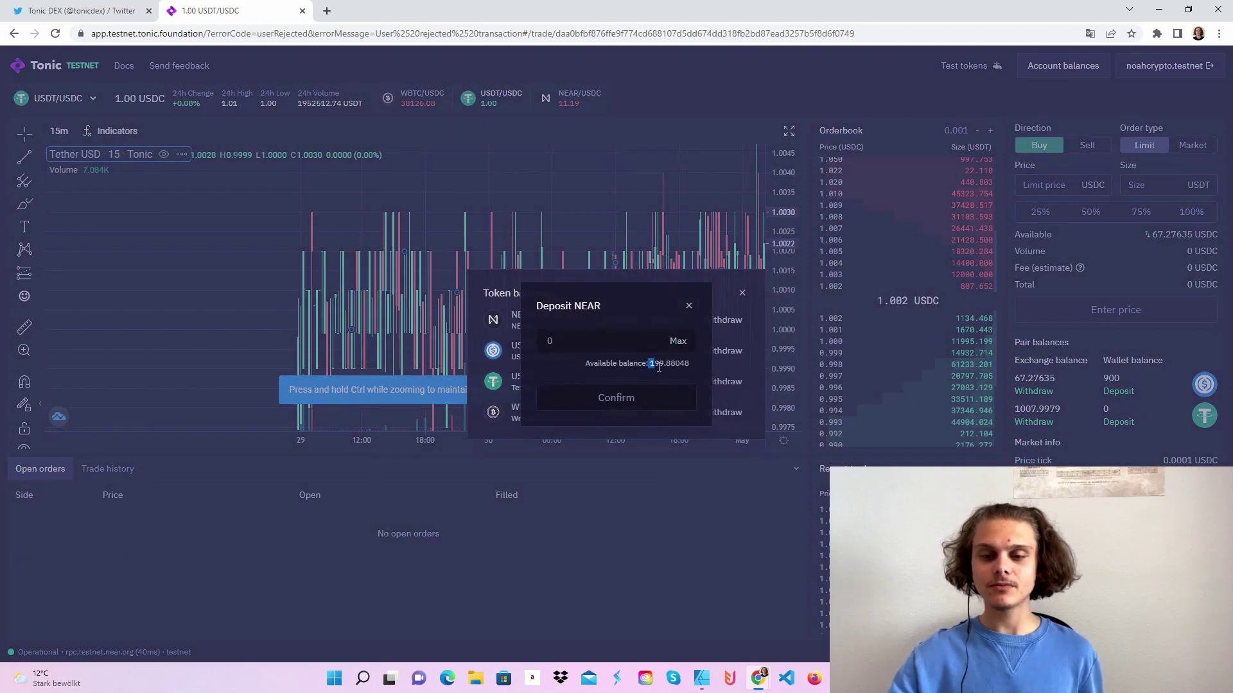
{"action": "left_click_drag", "start_coordinate": [651, 364], "coordinate": [687, 364]}
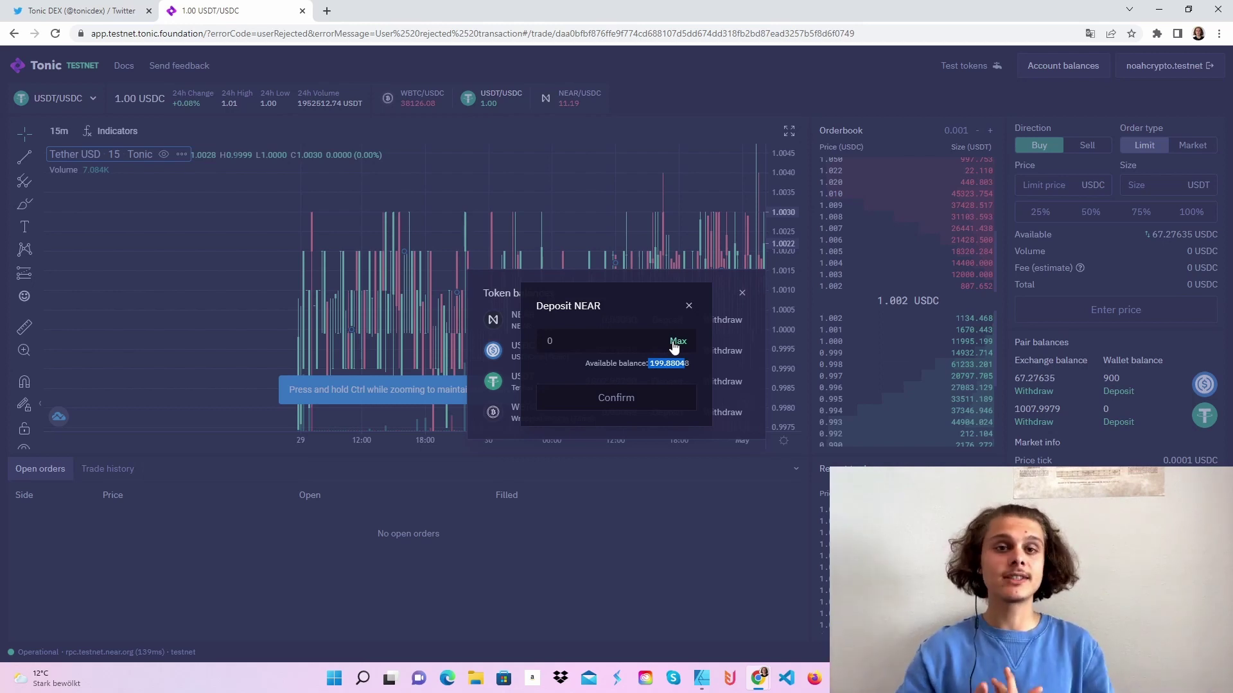
{"action": "left_click", "coordinate": [594, 345]}
{"action": "type", "text": "20"}
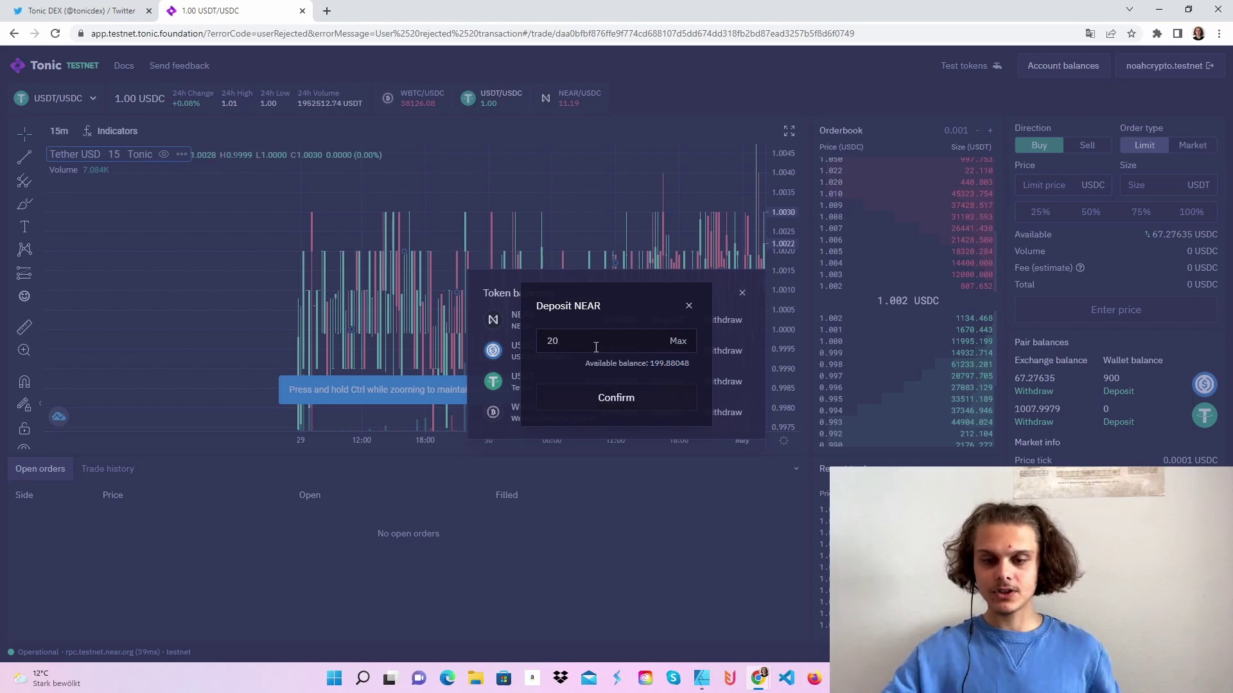
{"action": "left_click", "coordinate": [615, 398]}
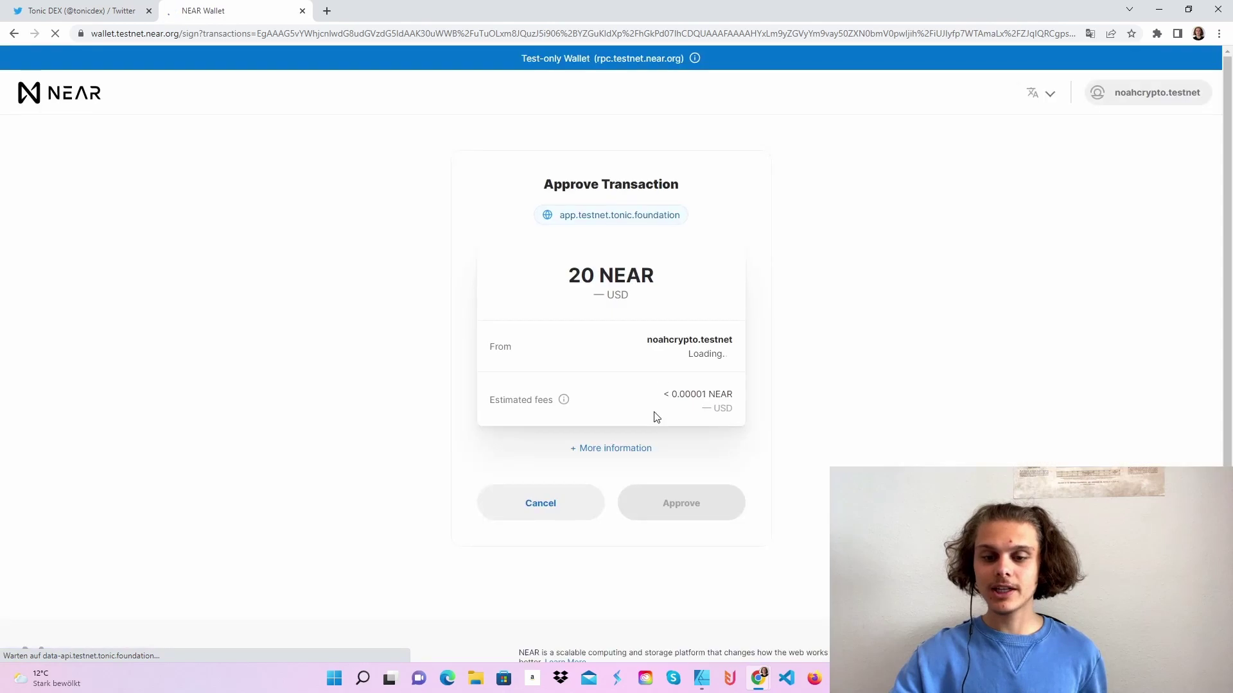
- Approve the 20 NEAR deposit transaction in NEAR Wallet
{"action": "left_click", "coordinate": [681, 504]}
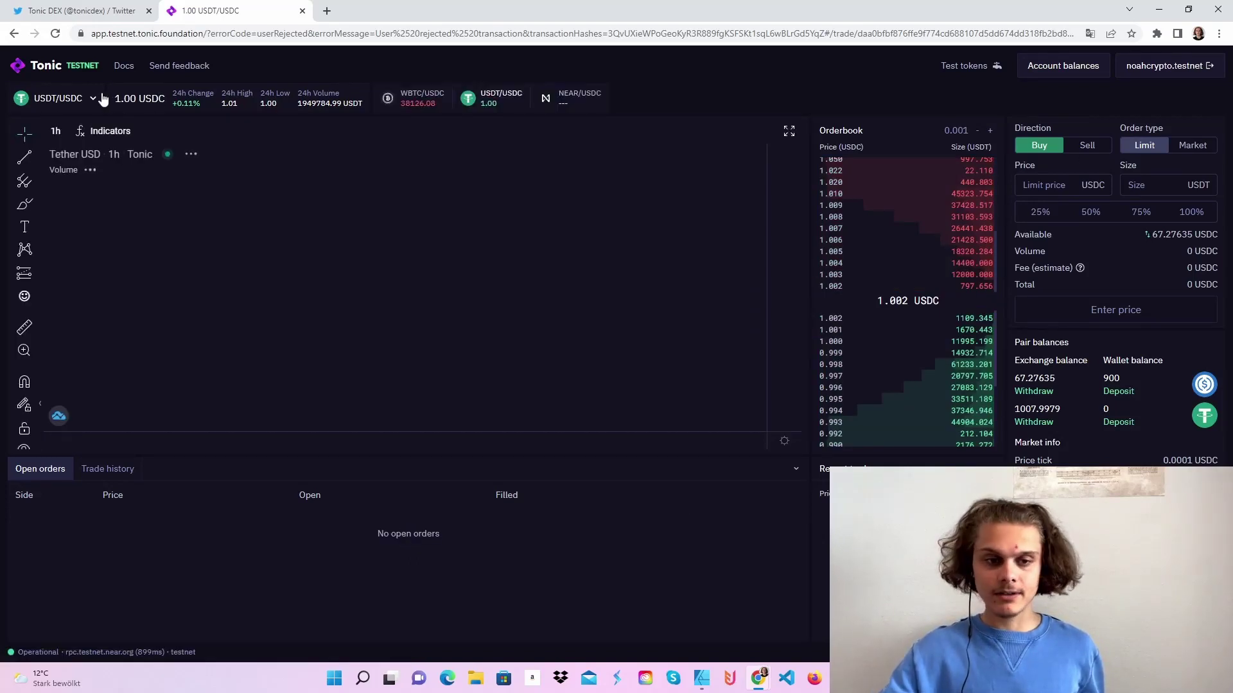
- Check that account balances list 20 NEAR, then select the NEAR/USDC market
{"action": "left_click", "coordinate": [75, 100]}
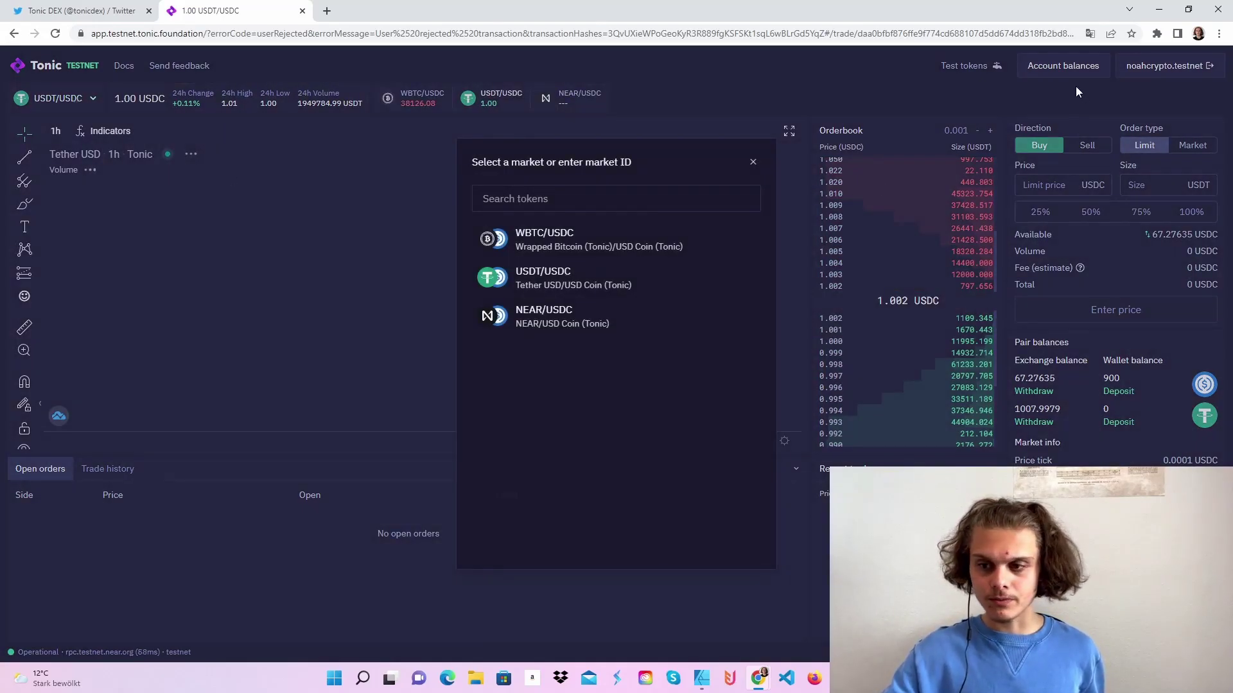
{"action": "left_click", "coordinate": [1063, 66]}
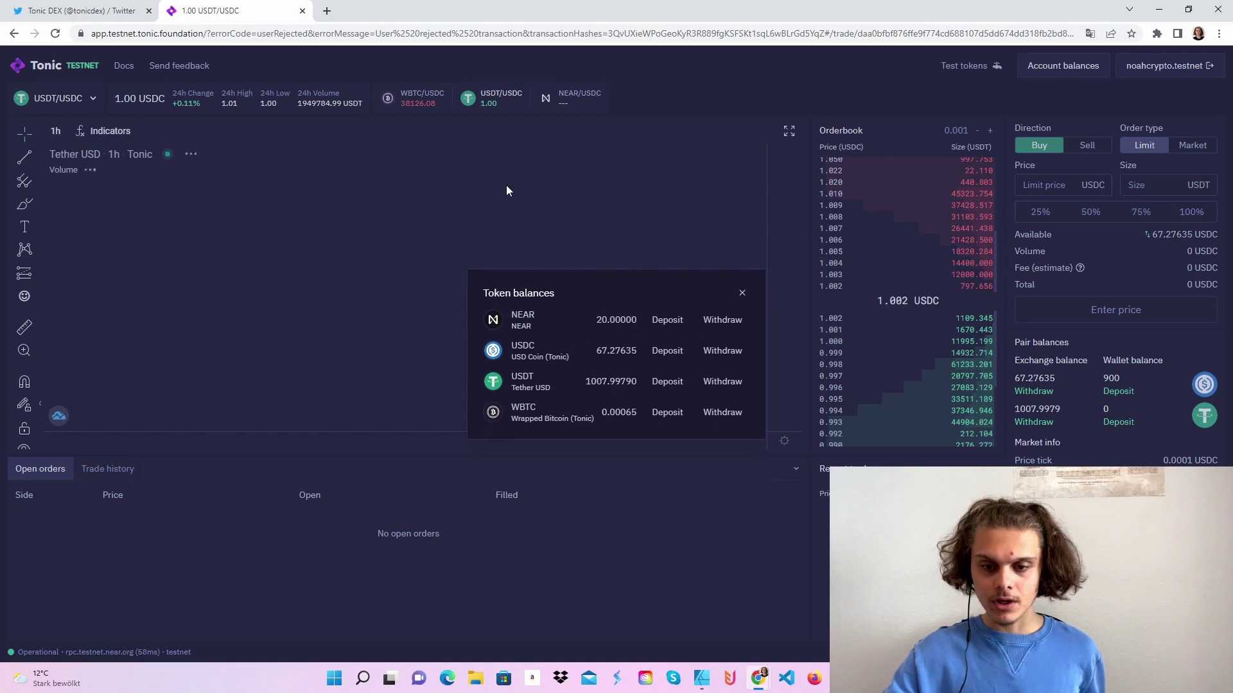
{"action": "left_click", "coordinate": [69, 100]}
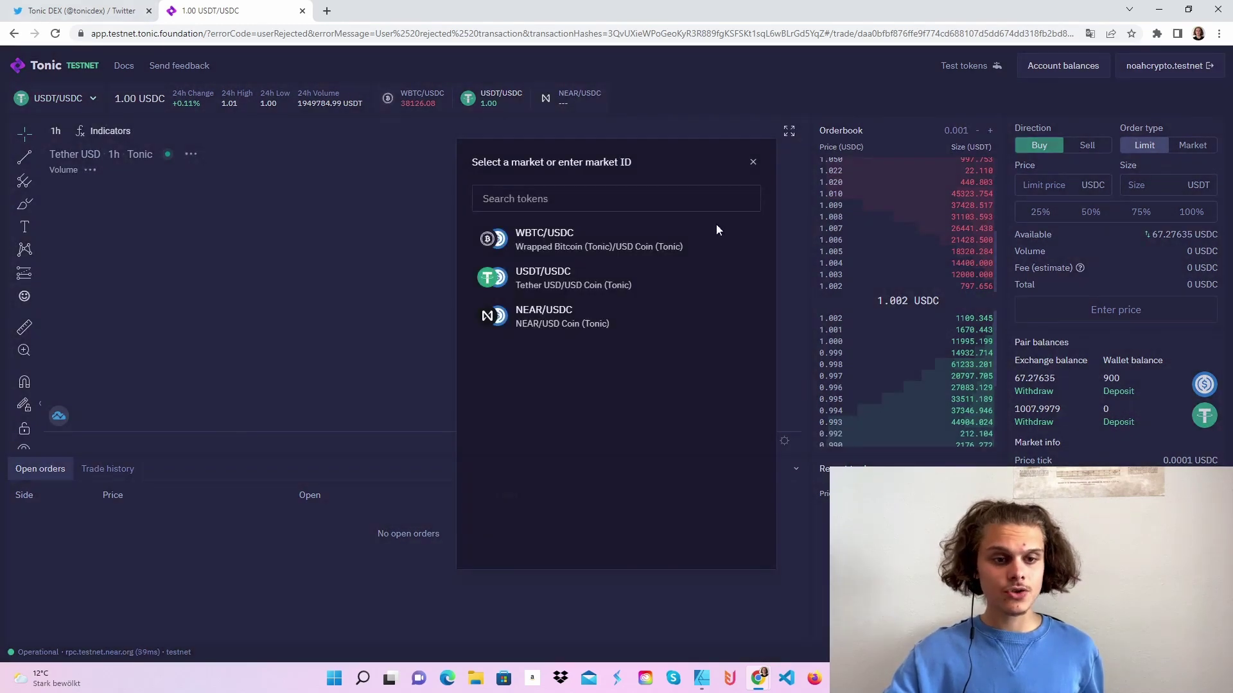
{"action": "left_click", "coordinate": [565, 318]}
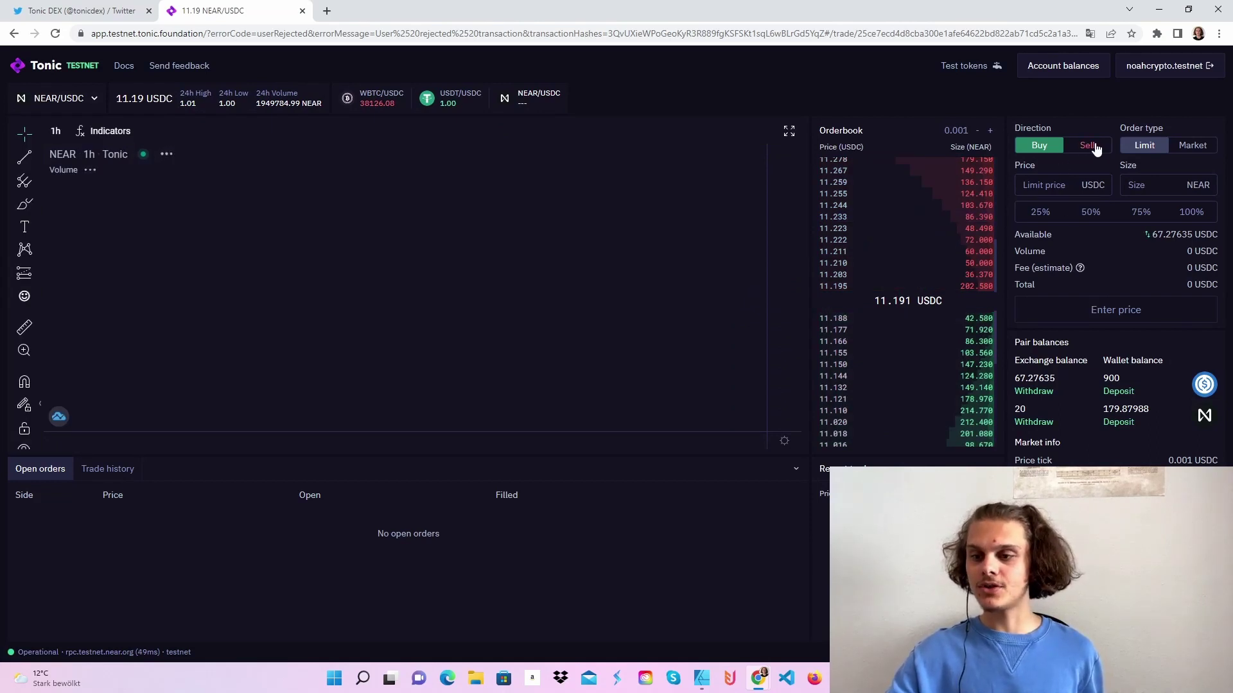
- Place a 5 NEAR market buy and dismiss the Order filled notification
{"action": "left_click", "coordinate": [1192, 145]}
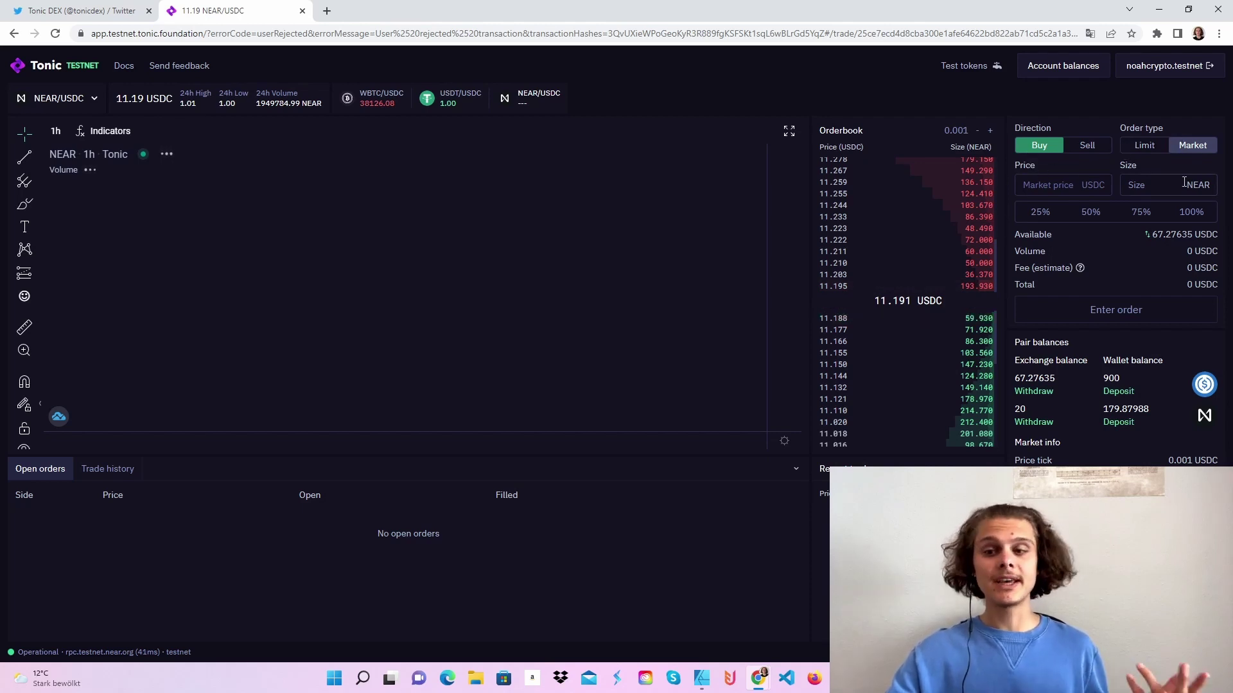
{"action": "left_click", "coordinate": [1143, 184]}
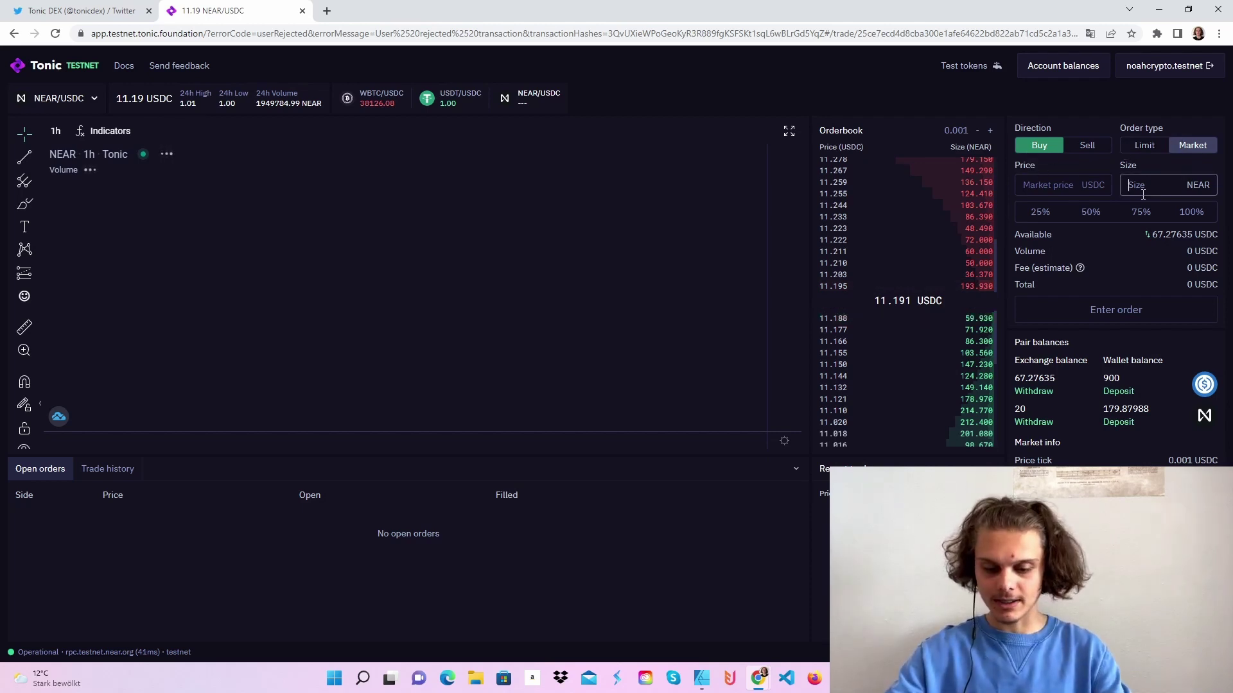
{"action": "type", "text": "5"}
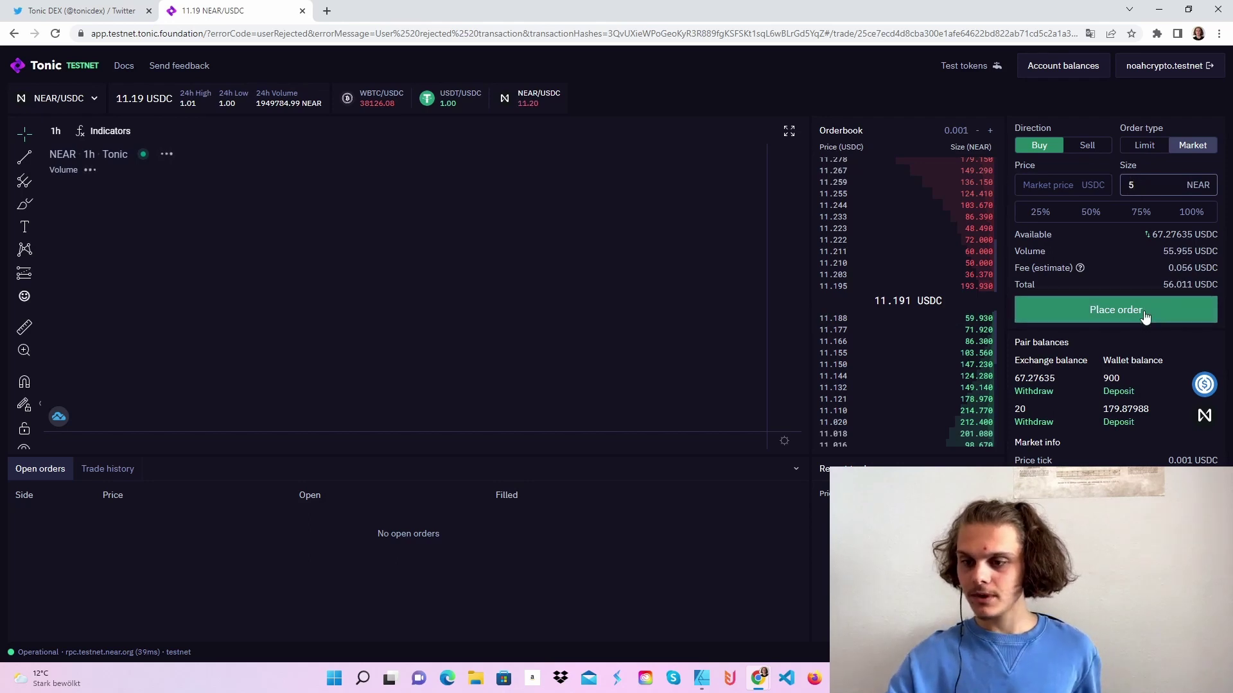
{"action": "left_click", "coordinate": [1144, 312]}
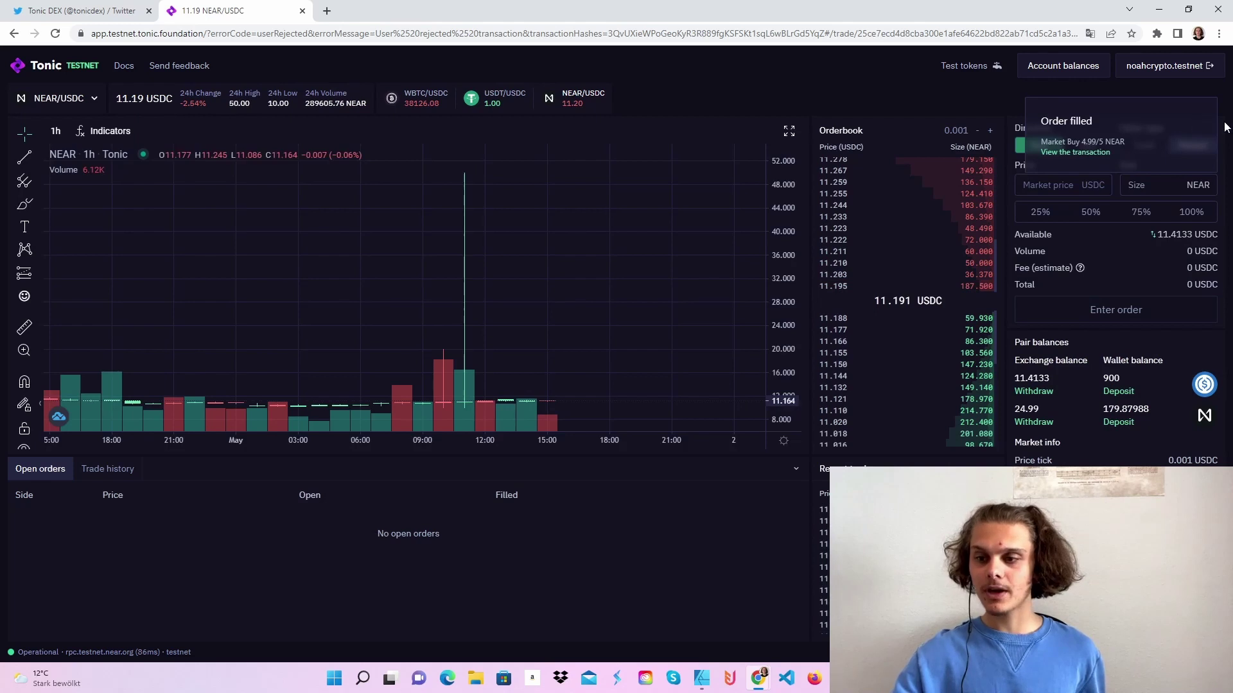
{"action": "left_click", "coordinate": [1203, 117]}
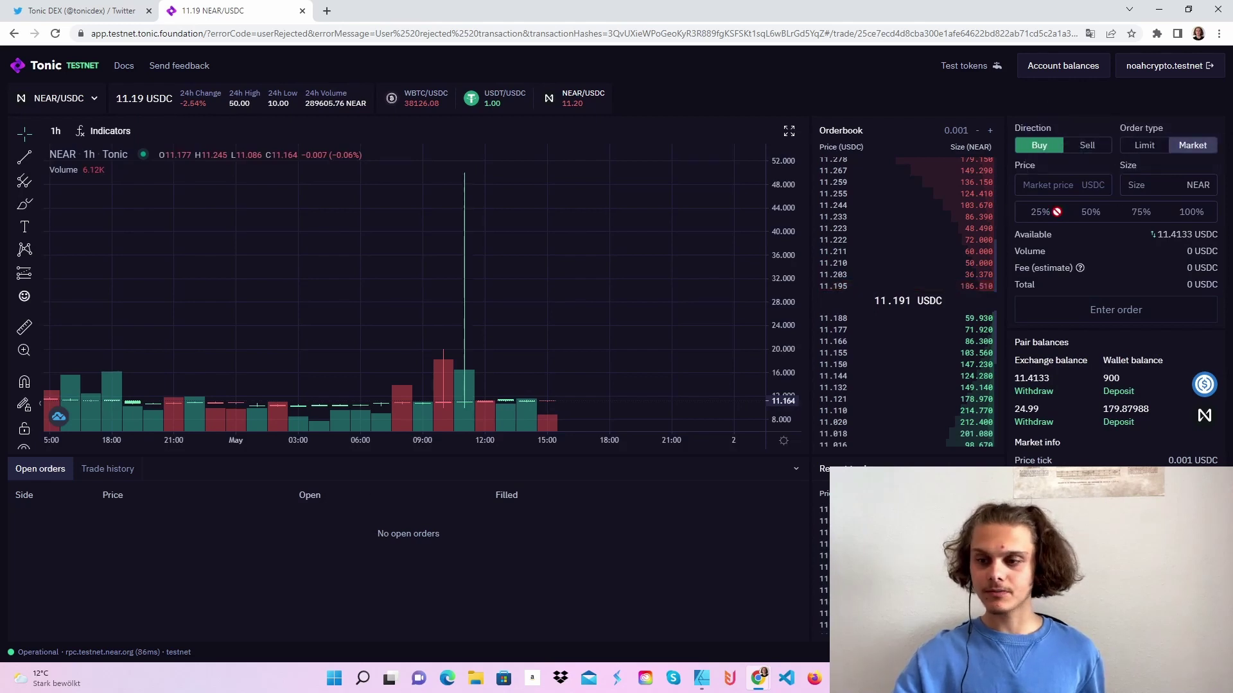
- Submit a limit sell order for 3 NEAR at 11.191 USDC
{"action": "left_click", "coordinate": [1144, 146]}
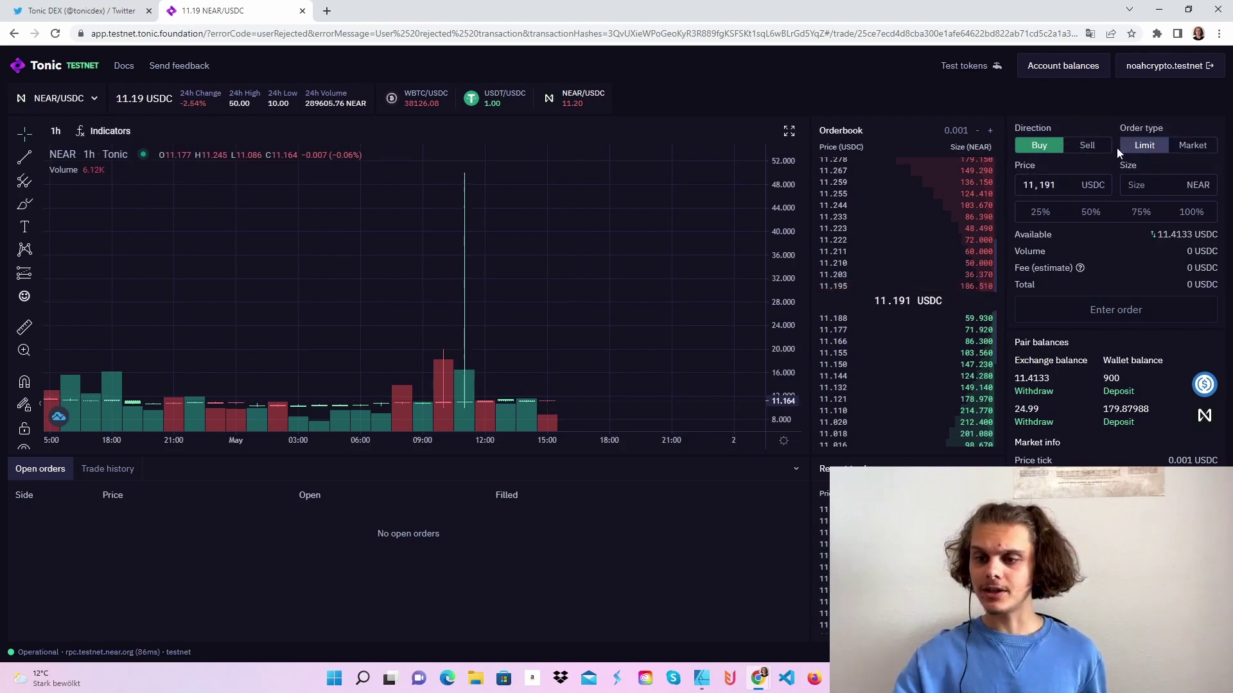
{"action": "left_click", "coordinate": [1087, 145]}
{"action": "left_click", "coordinate": [1164, 183]}
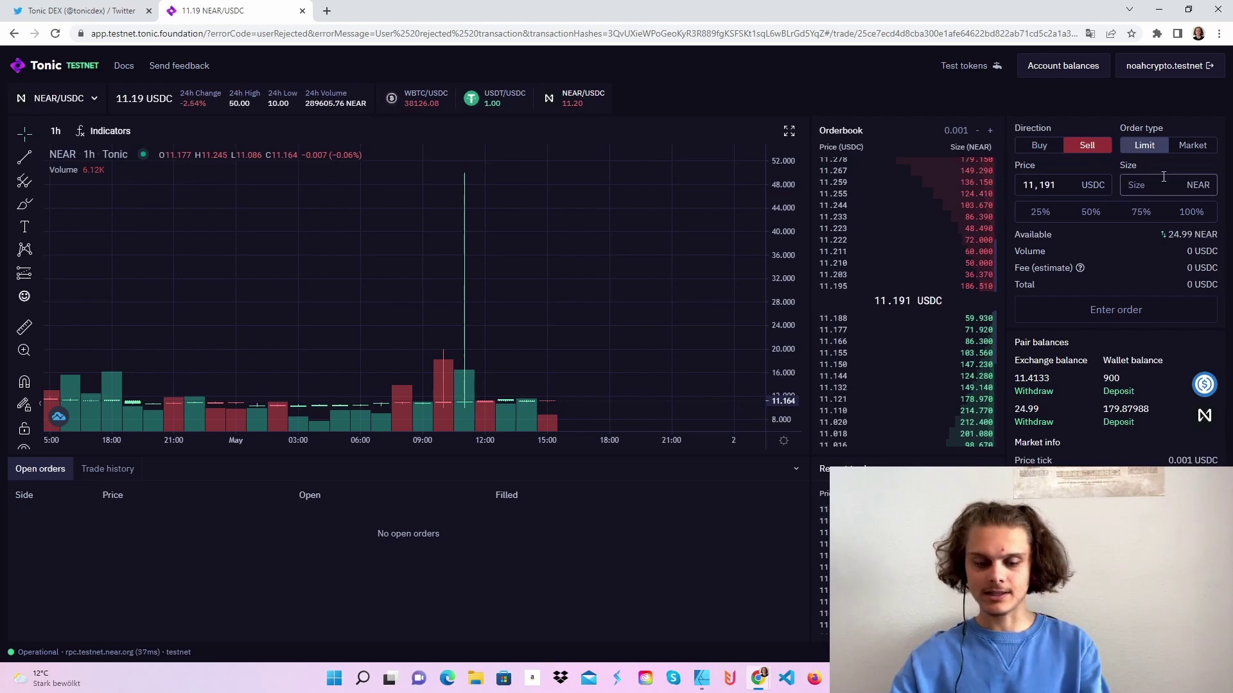
{"action": "type", "text": "3"}
{"action": "left_click", "coordinate": [1115, 309]}
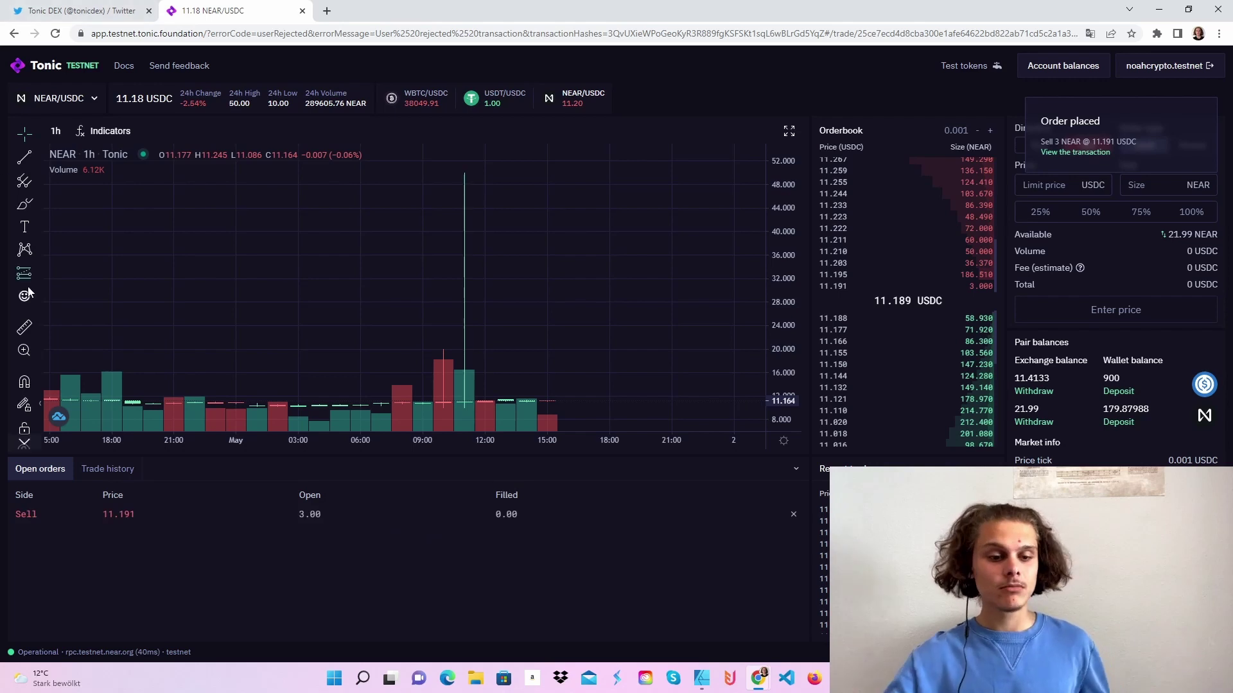
{"action": "scroll", "coordinate": [443, 337], "scroll_direction": "down", "scroll_amount": 5}
{"action": "scroll", "coordinate": [443, 337], "scroll_direction": "down", "scroll_amount": 3}
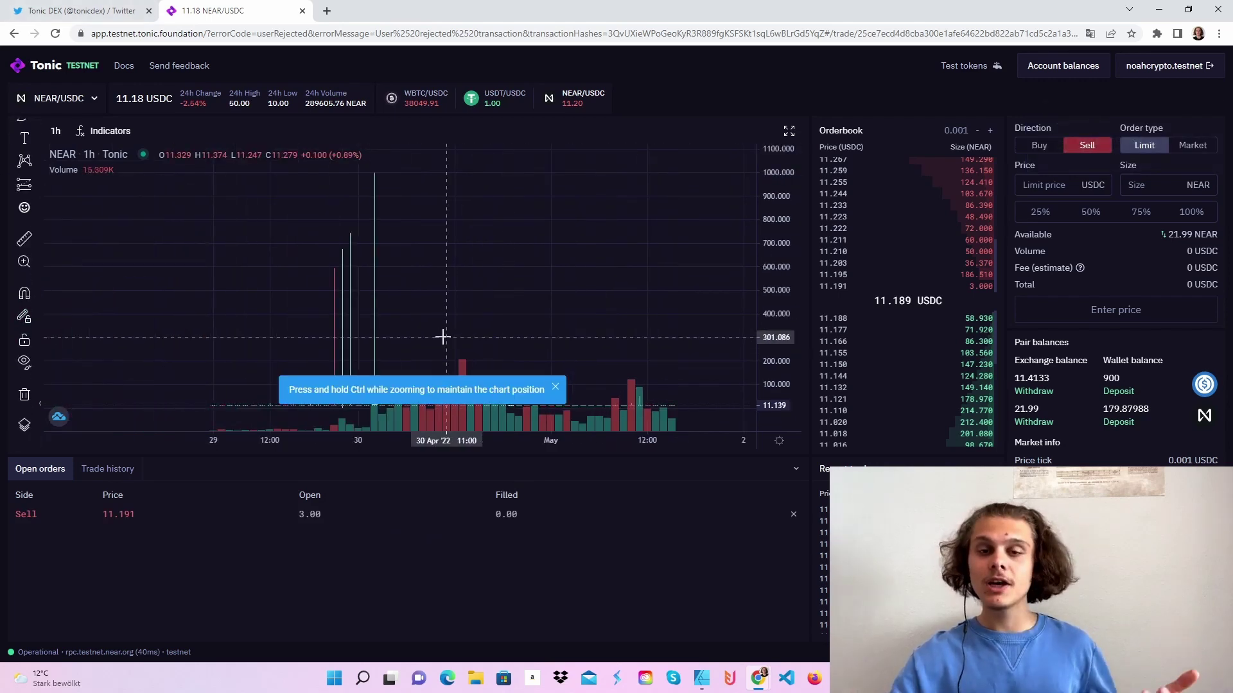